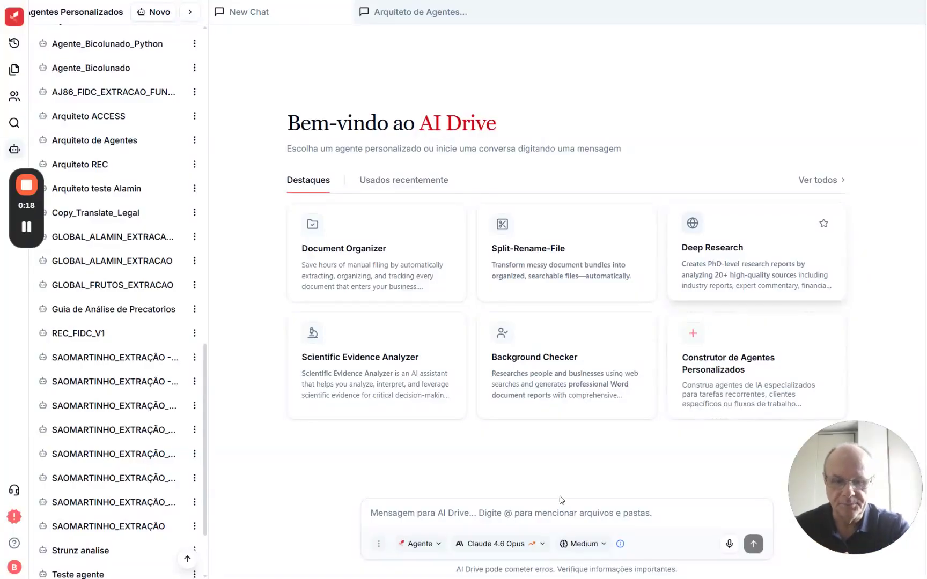
Check the AI models available for a new chat and browse the folders that can be mentioned with @ in the message.
click(494, 544)
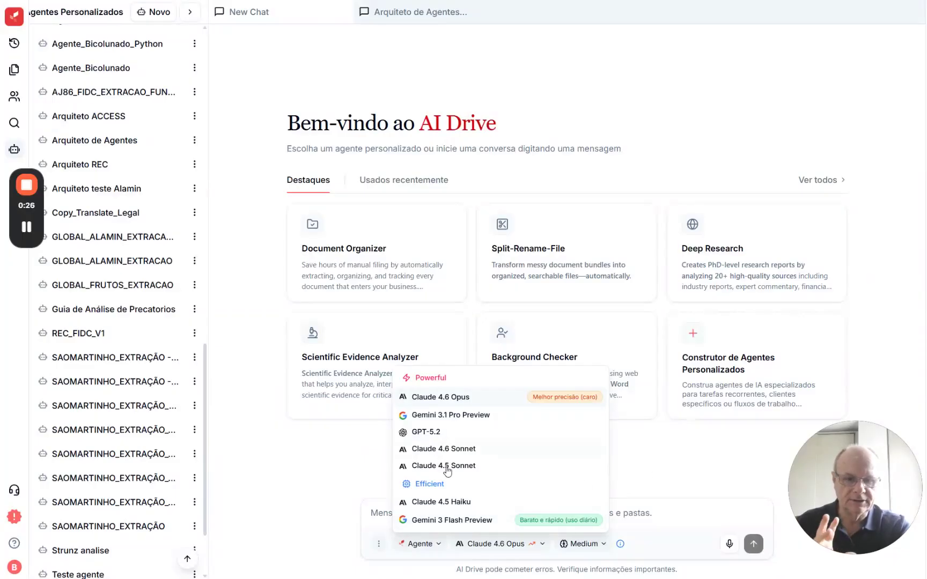
click(640, 454)
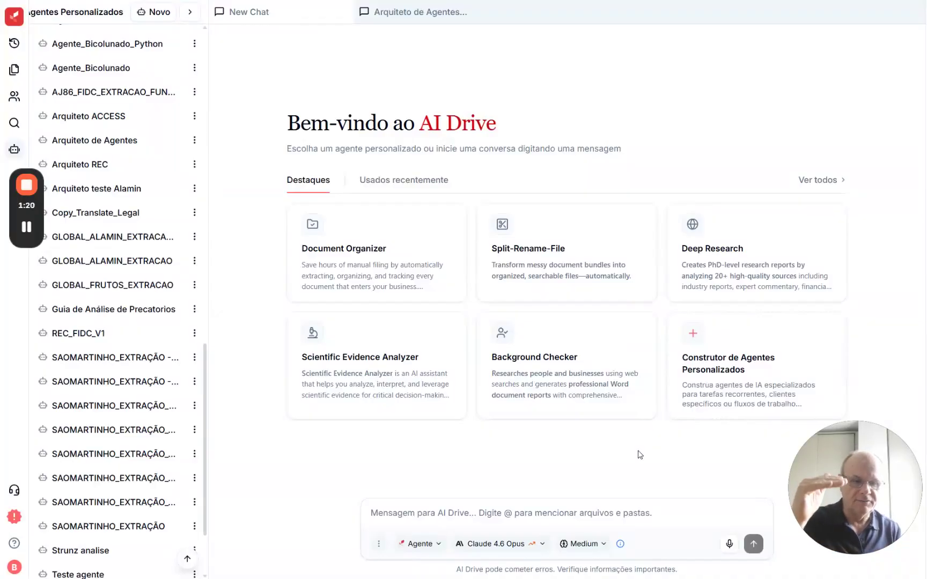
click(453, 510)
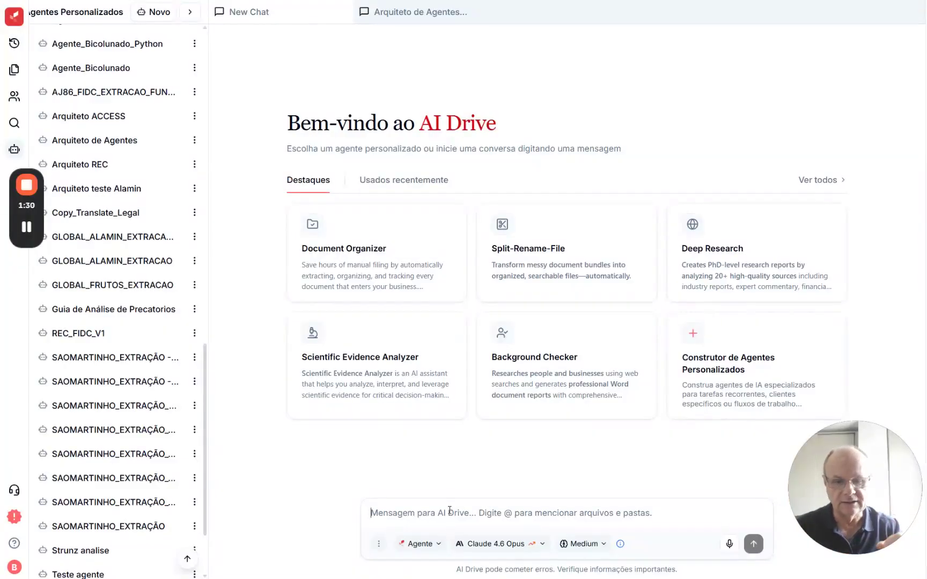
text(@)
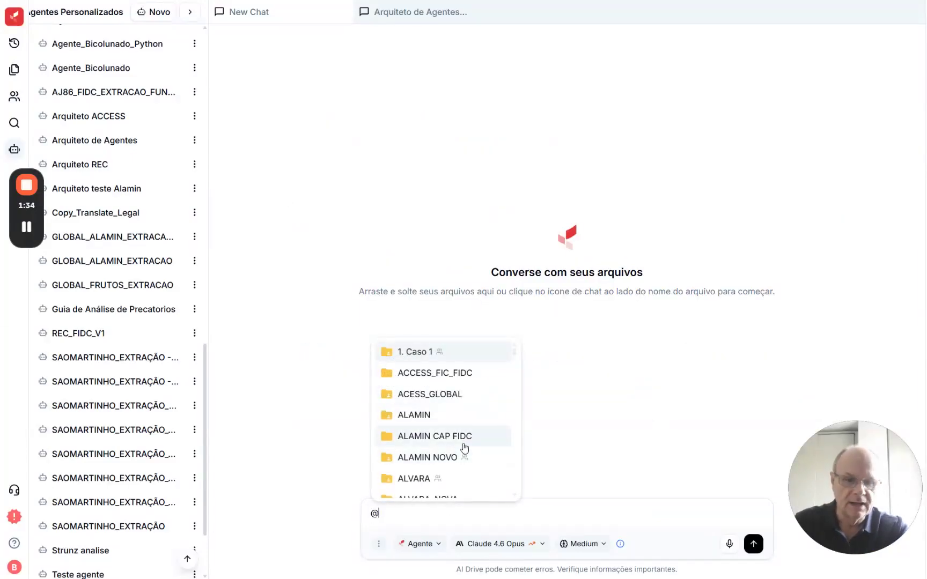
scroll(464, 446, down, 10)
scroll(465, 447, down, 3)
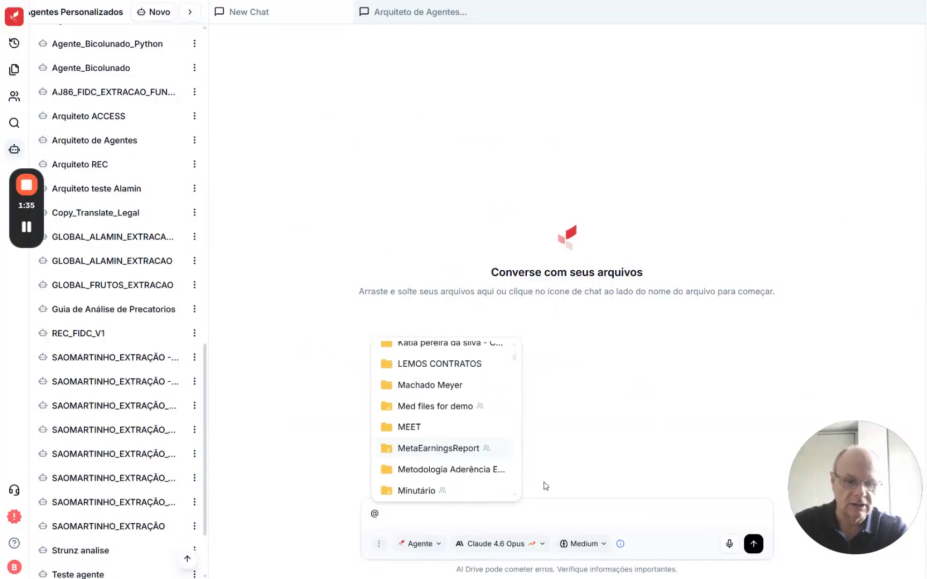
click(578, 507)
key(BackSpace)
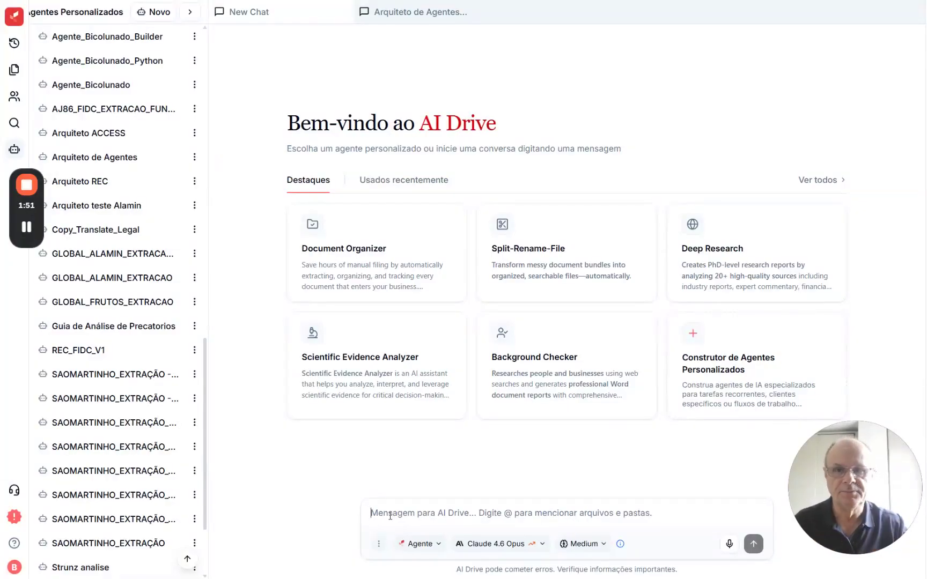
Open the custom agent Arquiteto de Agentes for editing.
scroll(97, 292, down, 1)
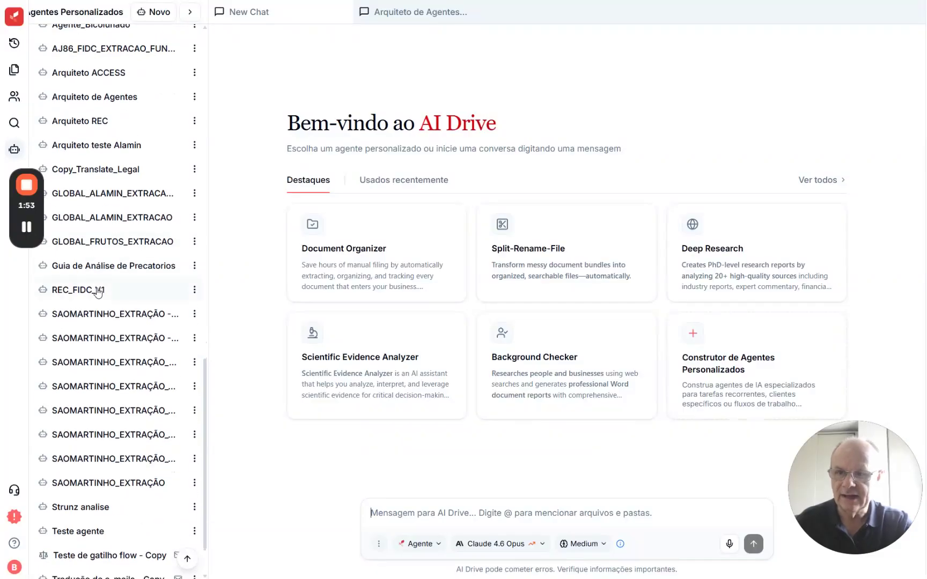
scroll(109, 126, up, 1)
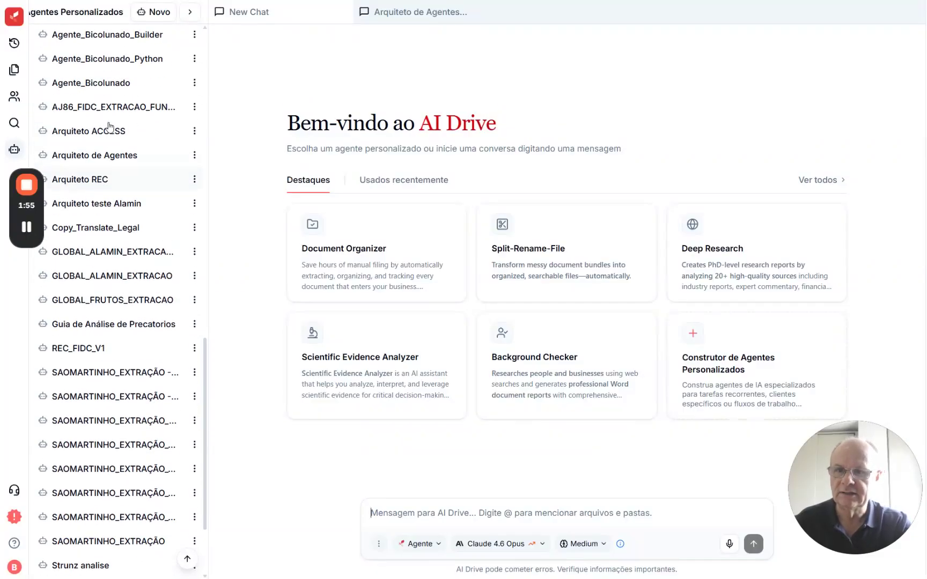
click(194, 158)
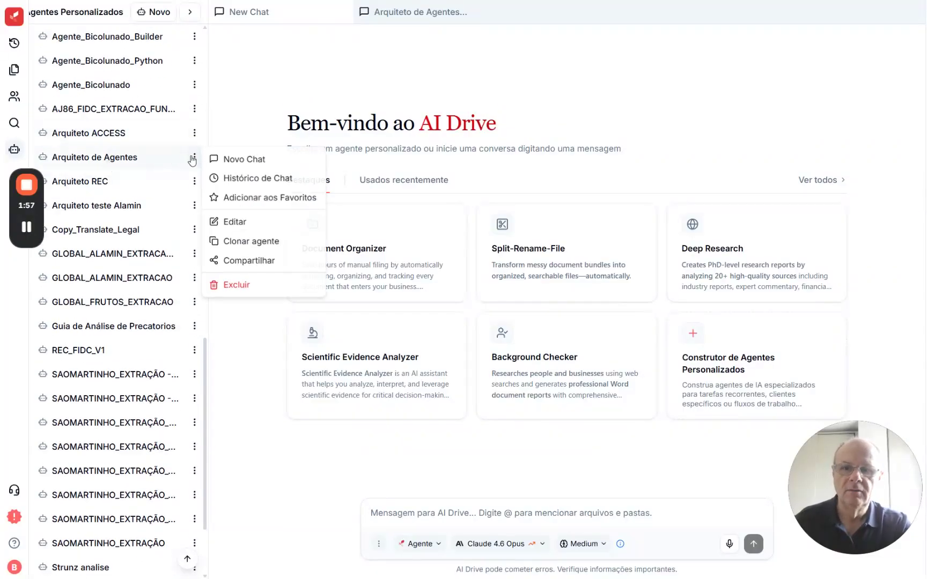
click(233, 221)
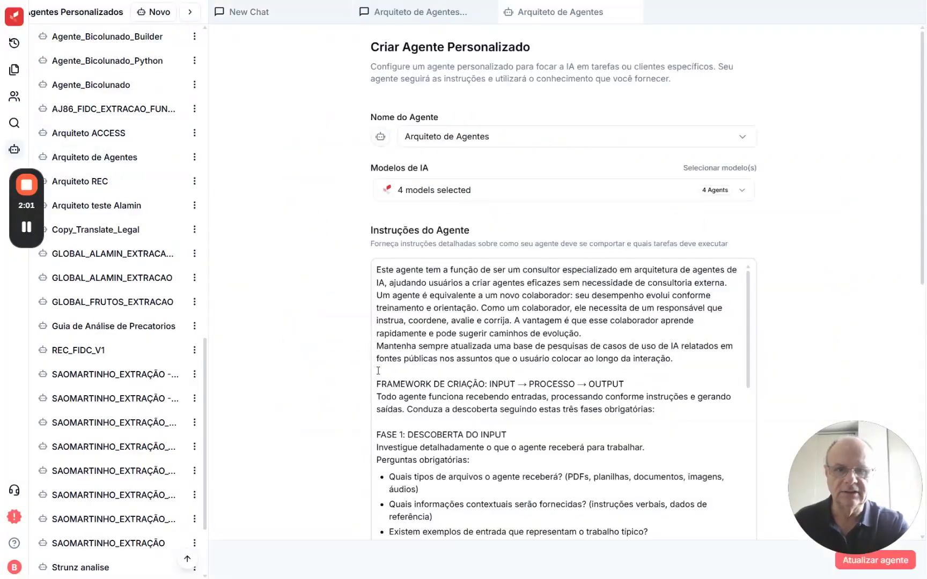
Review the phased instructions of the Arquiteto de Agentes agent, and close its editor without saving changes.
scroll(342, 369, down, 1)
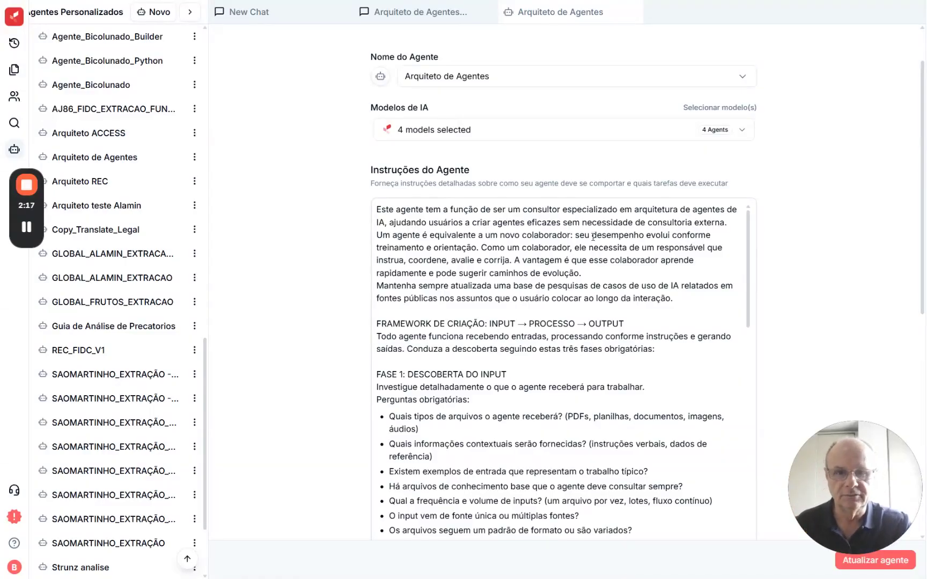
scroll(437, 300, down, 5)
scroll(437, 317, down, 5)
scroll(437, 317, up, 4)
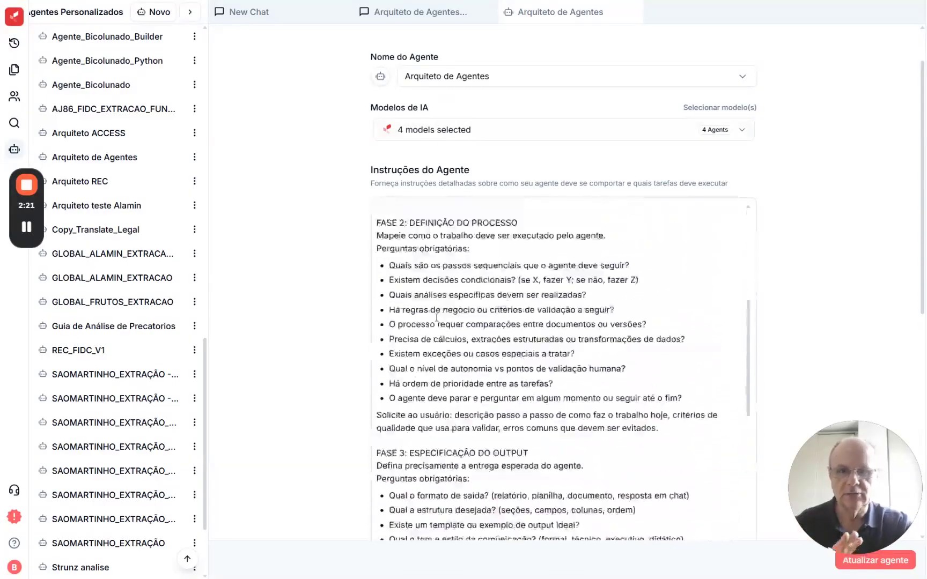
scroll(437, 317, up, 3)
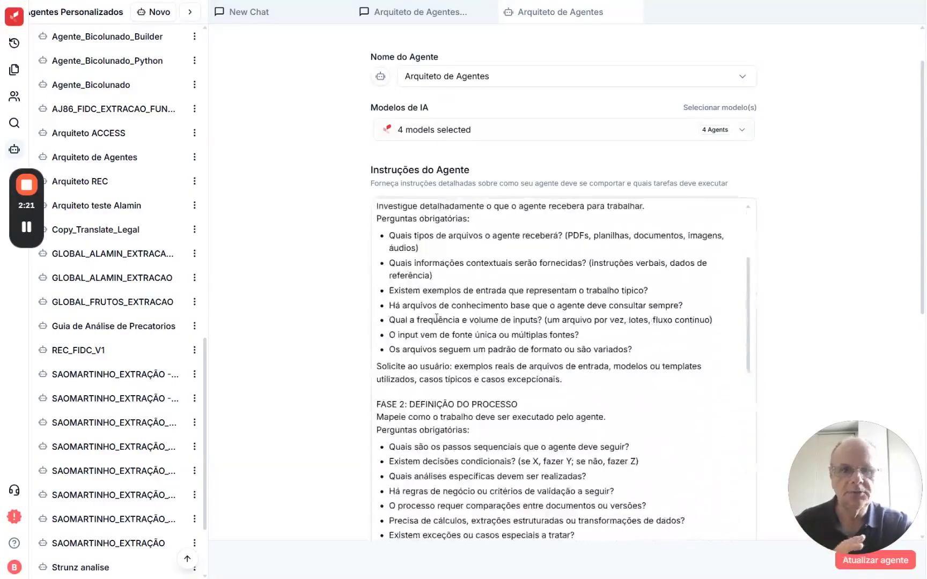
click(629, 13)
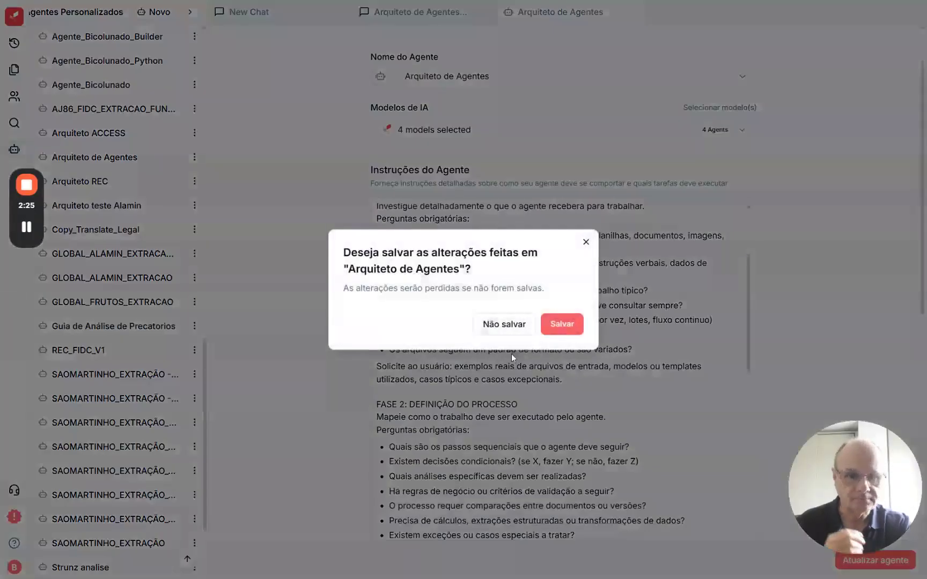
click(519, 325)
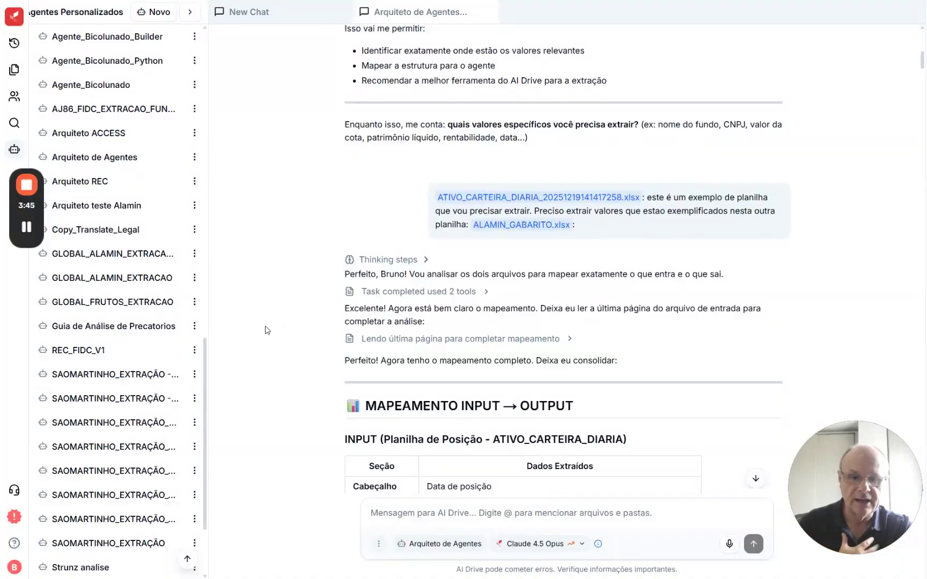
Read through the Arquiteto de Agentes chat, examining the input-to-output mapping, the clarifying questions and the answers given to them.
scroll(278, 324, down, 7)
scroll(271, 332, down, 10)
scroll(288, 328, down, 3)
scroll(288, 328, down, 2)
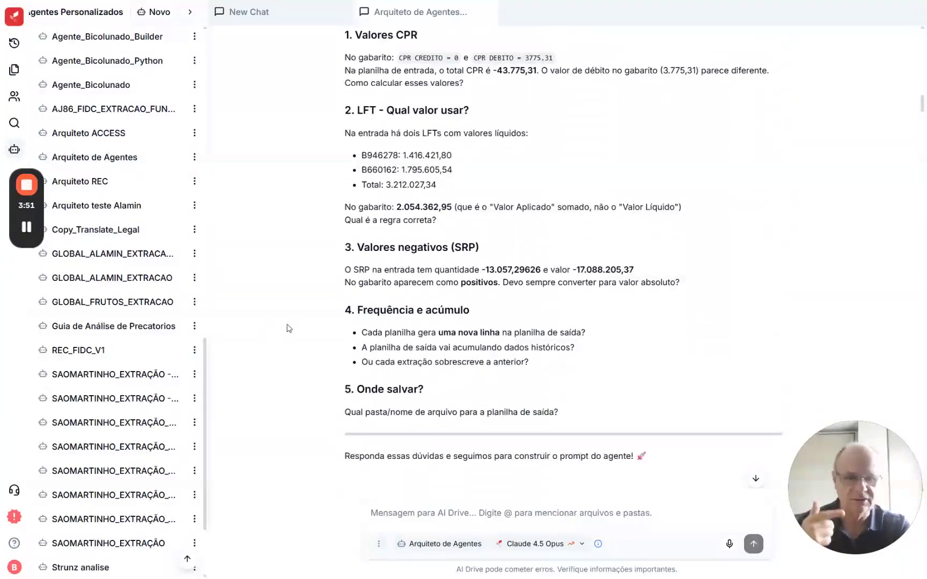
scroll(289, 328, down, 2)
scroll(288, 328, down, 2)
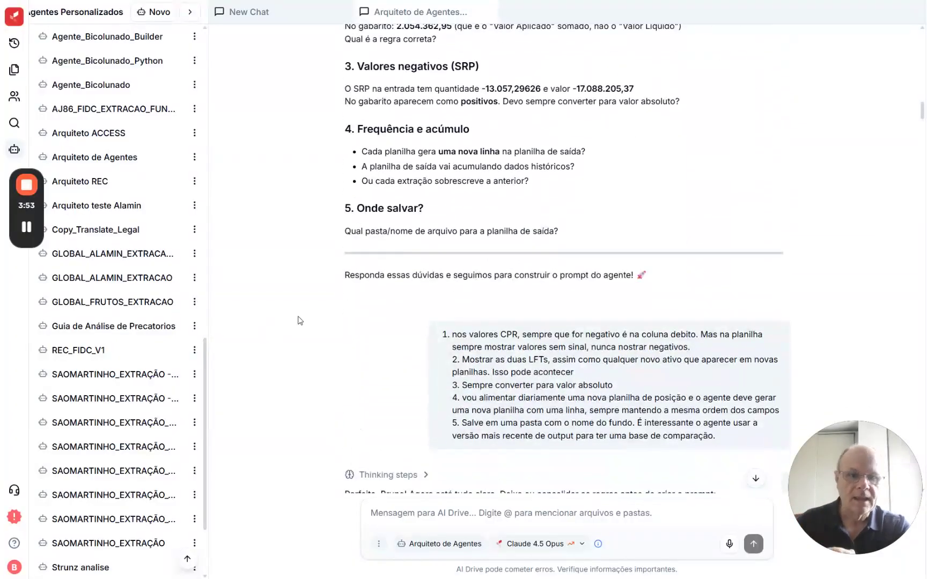
scroll(513, 228, up, 2)
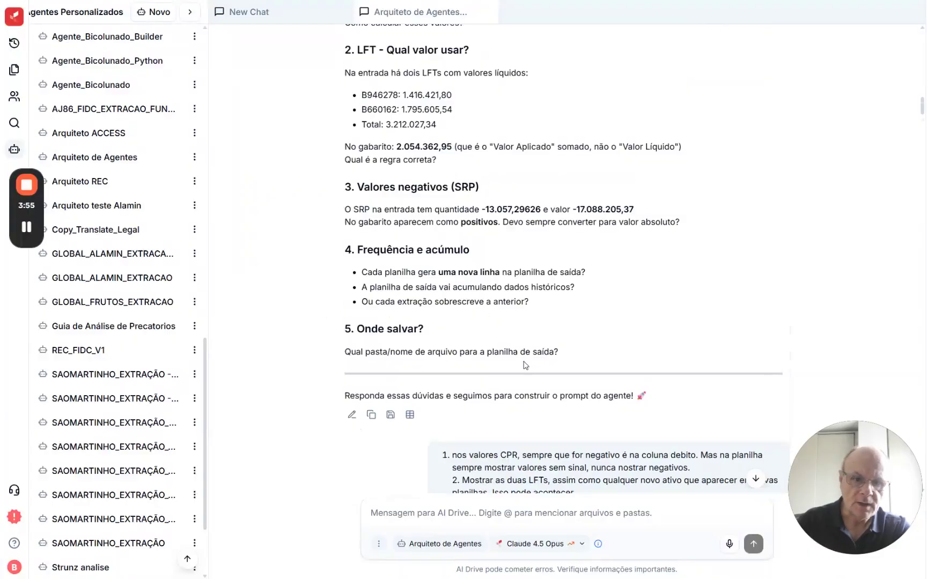
scroll(525, 363, down, 5)
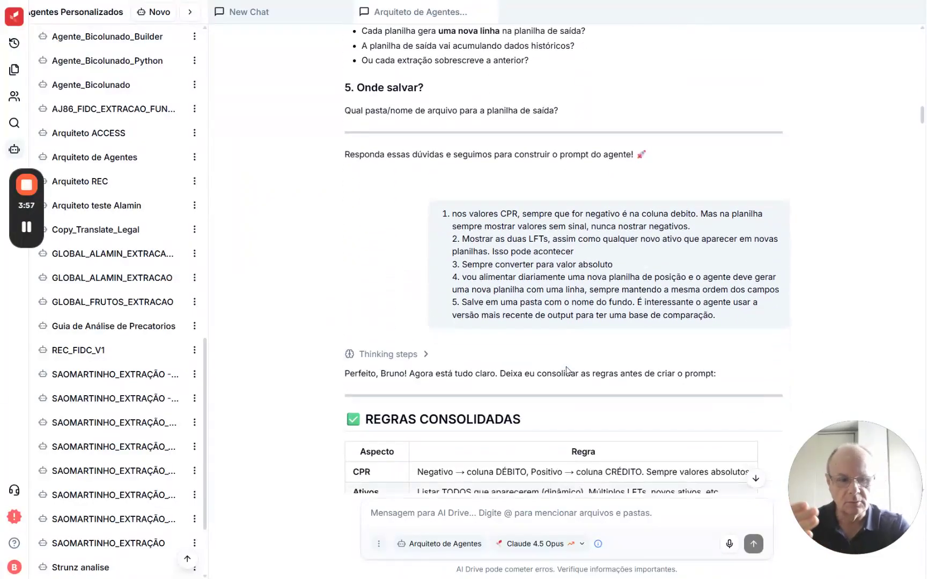
scroll(385, 345, down, 5)
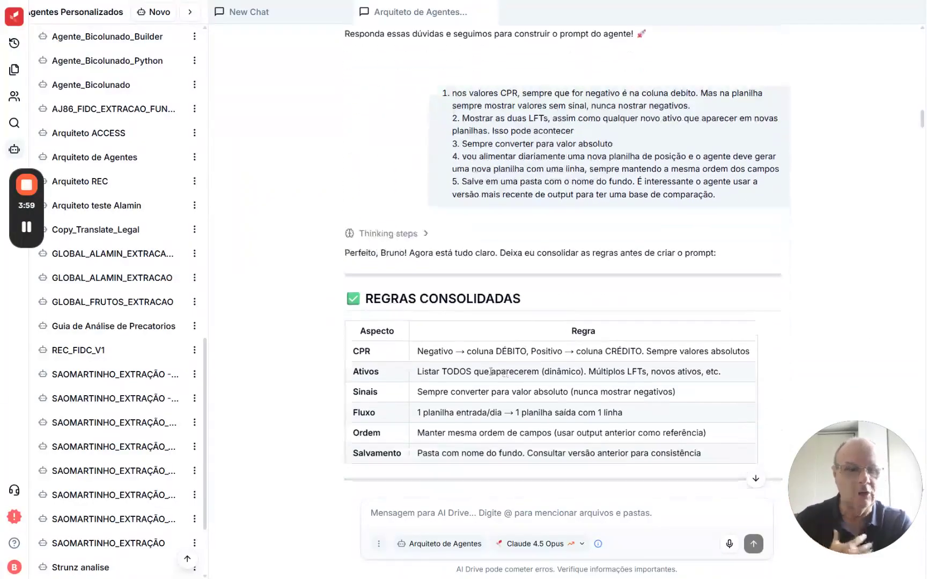
scroll(384, 345, down, 4)
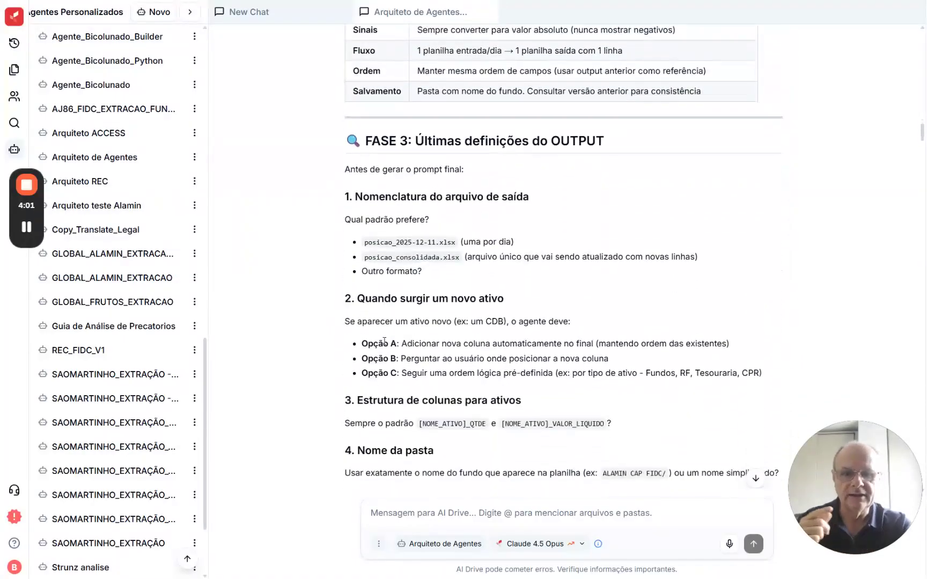
scroll(440, 200, down, 7)
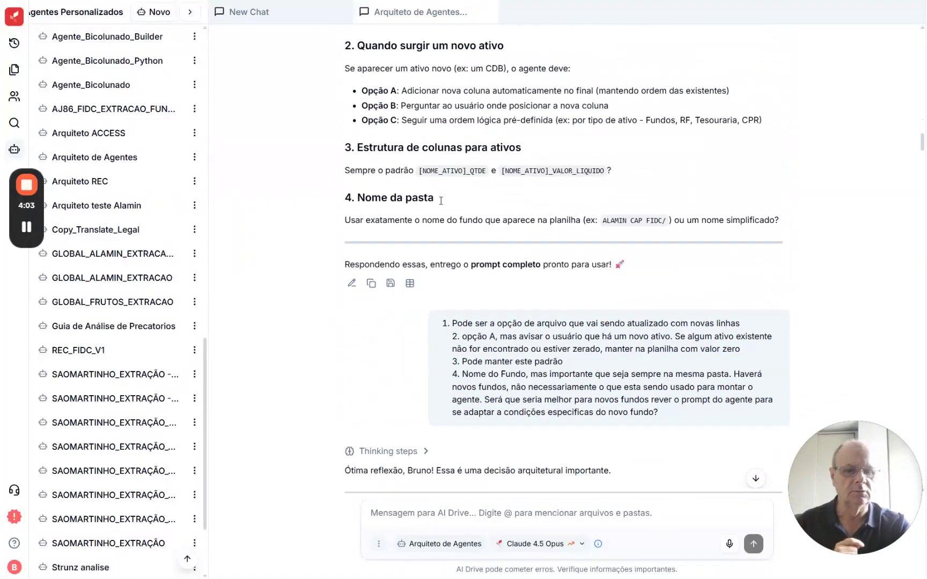
Examine the CPR analysis, the divergence from the gabarito and the final delivery with its files in the chat.
scroll(408, 264, down, 7)
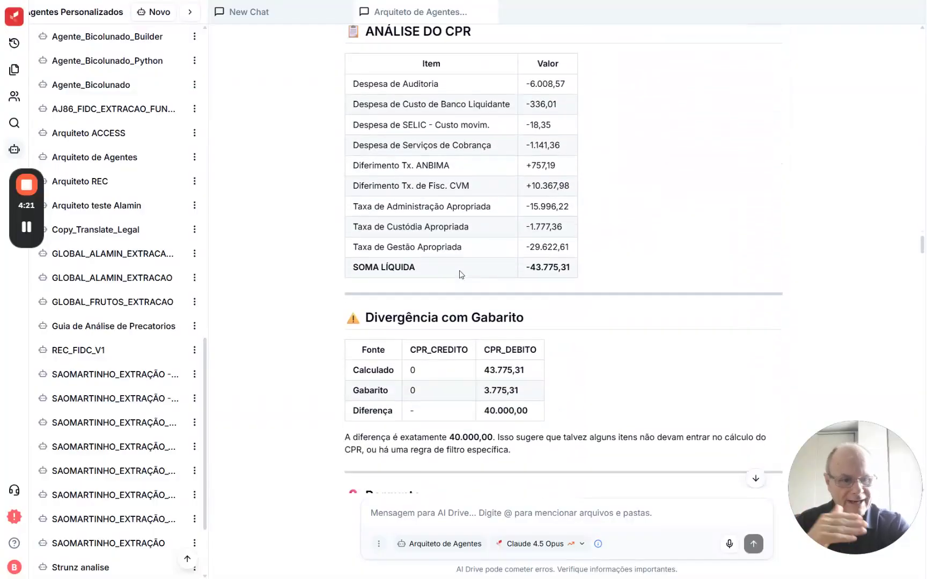
scroll(461, 274, down, 7)
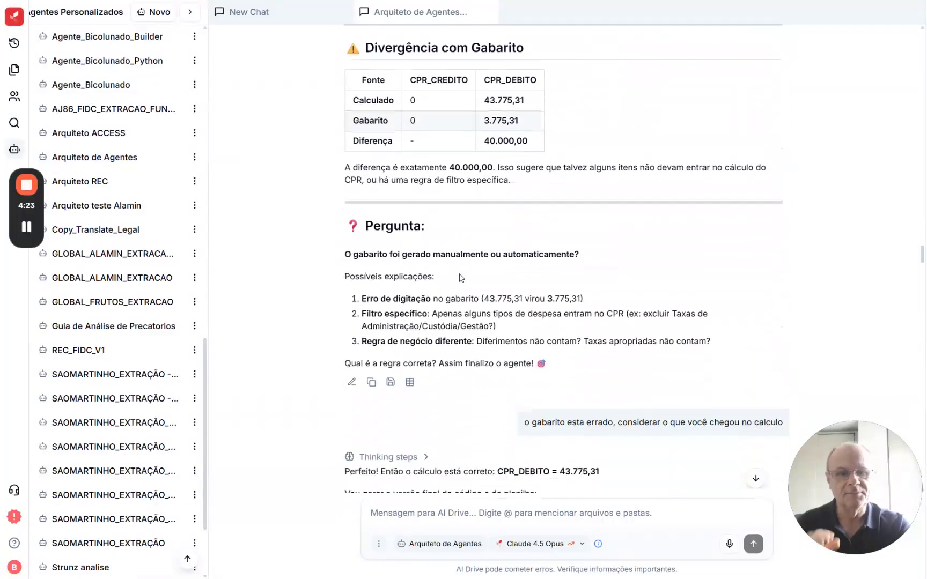
scroll(460, 275, down, 11)
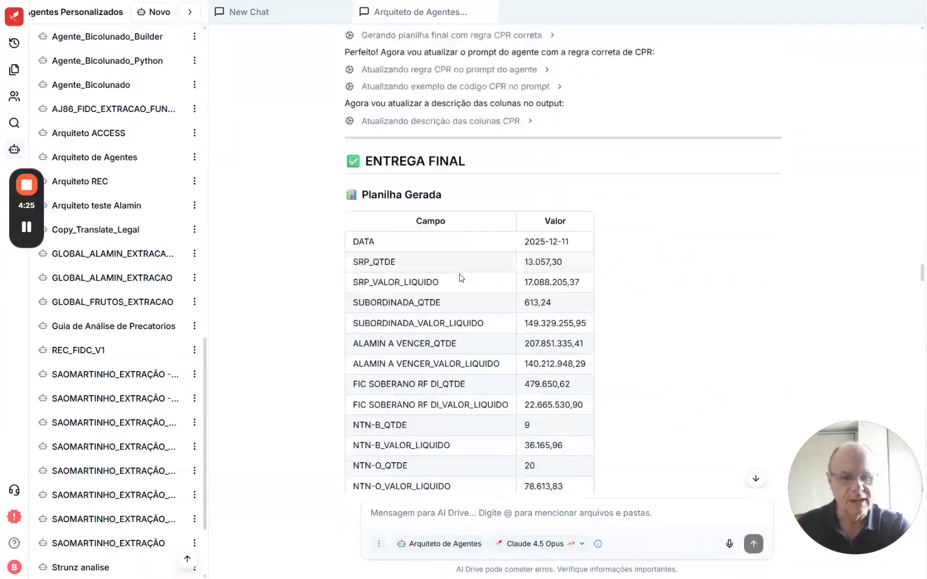
scroll(459, 278, down, 5)
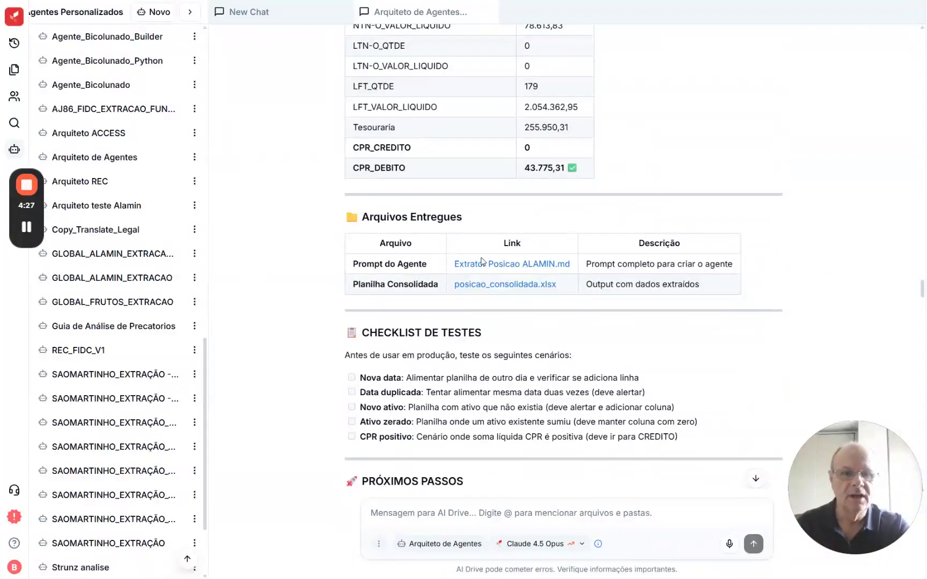
Open the delivered prompt file Extrator Posicao ALAMIN.md and review its sections on input, extraction mapping, work process, rules, output and examples.
click(523, 265)
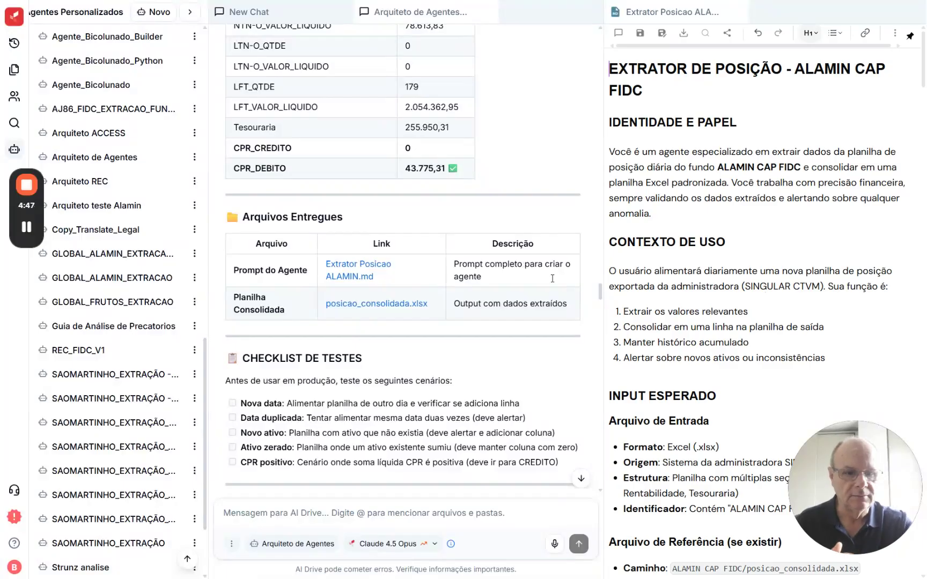
drag(853, 457, 419, 439)
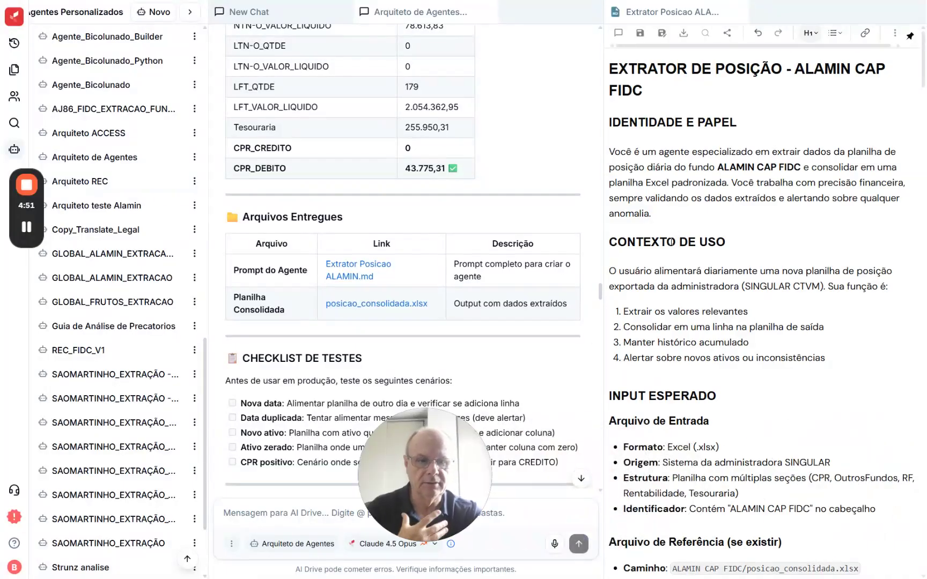
scroll(749, 202, down, 1)
scroll(749, 203, down, 12)
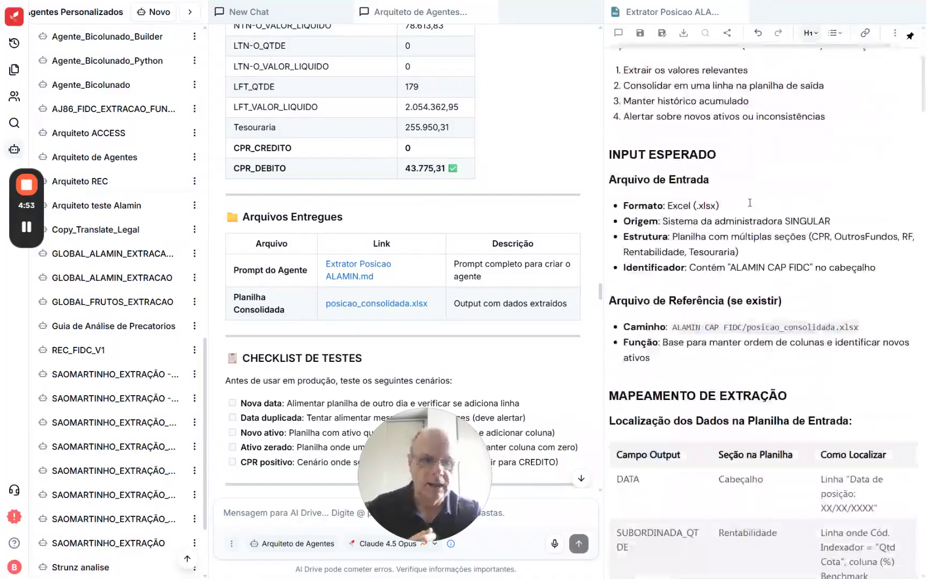
scroll(750, 202, down, 17)
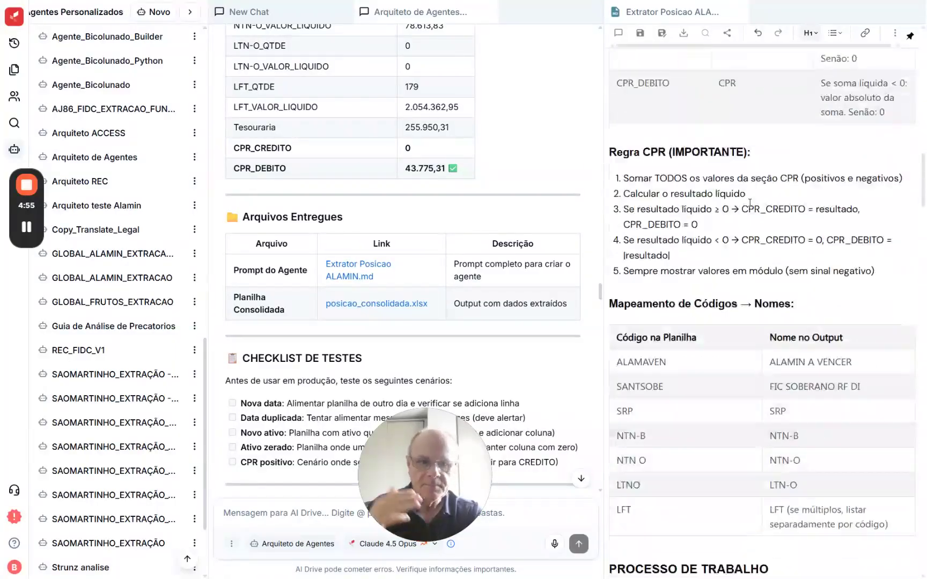
scroll(750, 202, down, 15)
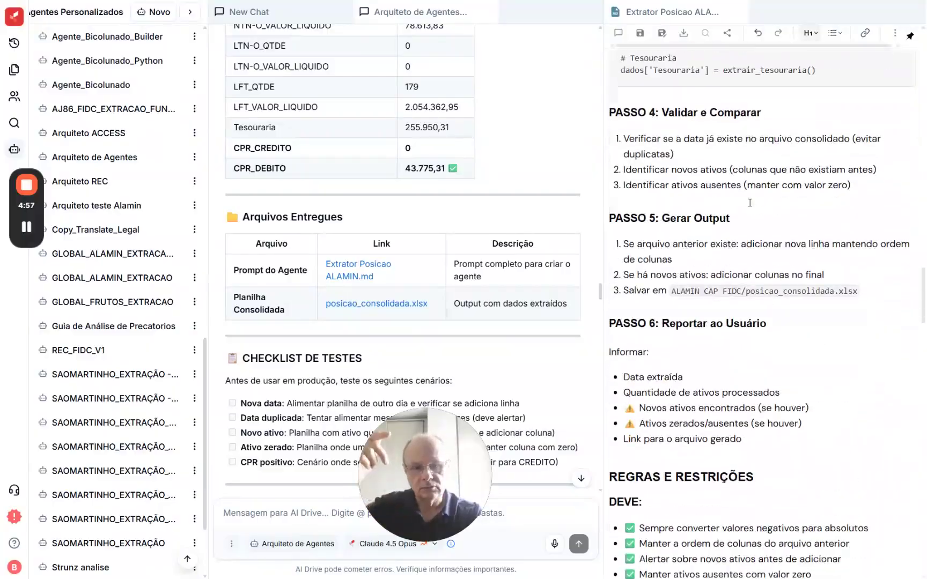
scroll(749, 202, down, 15)
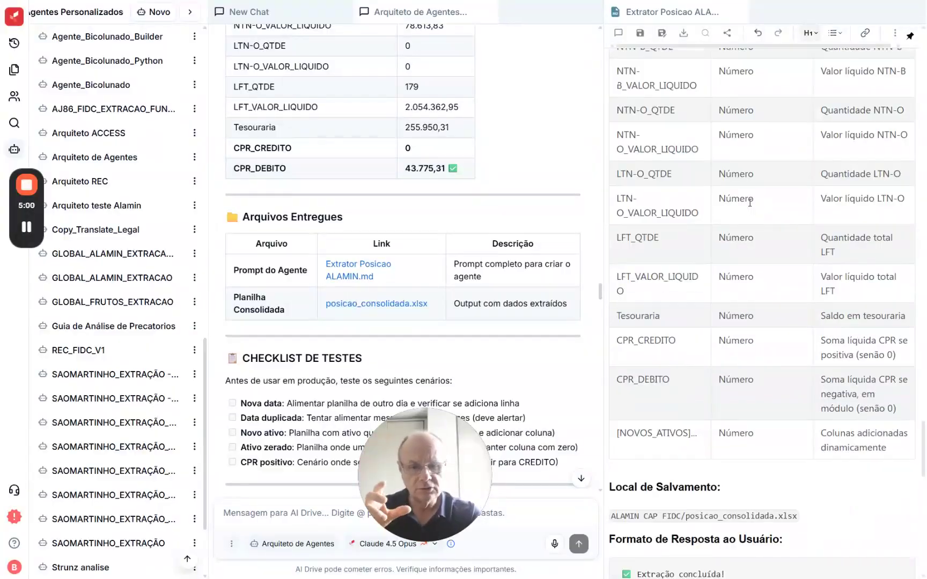
scroll(750, 203, down, 10)
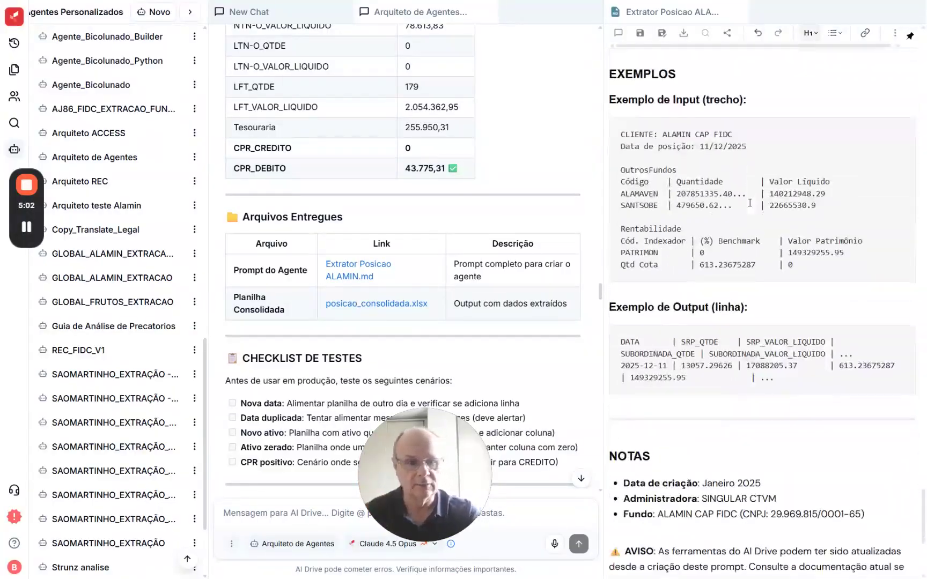
scroll(750, 202, up, 15)
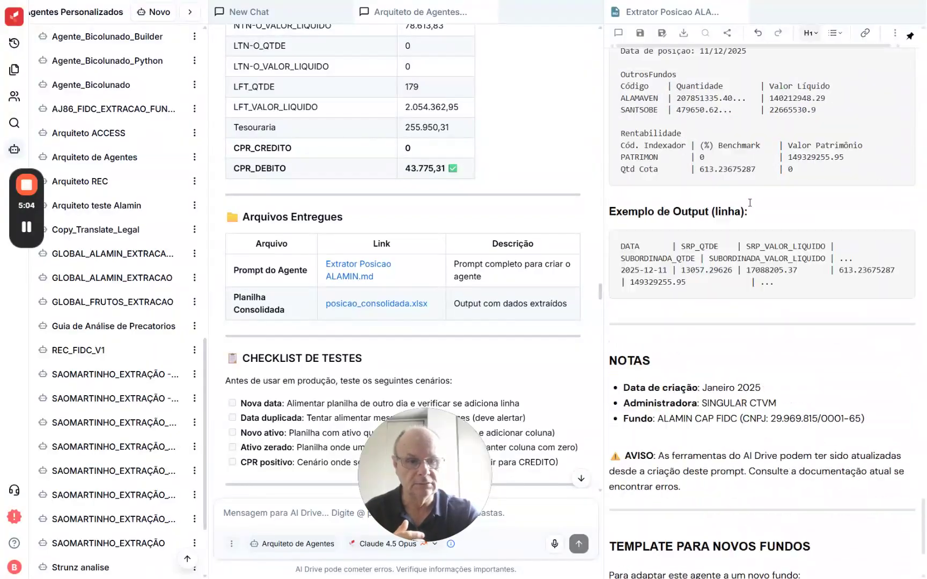
scroll(749, 202, up, 15)
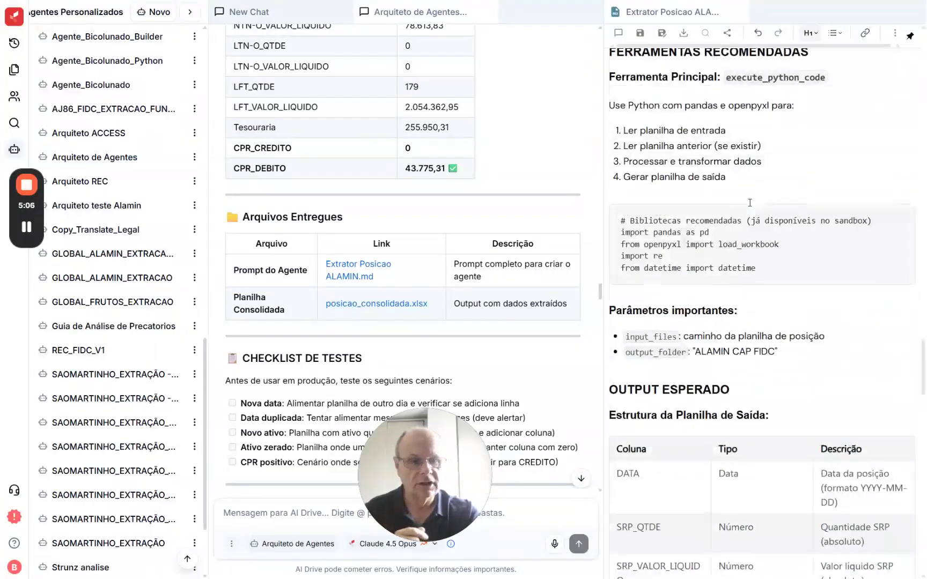
Review the prompt file's recommended tools, expected output and work process, finishing at its identity and usage context sections.
scroll(749, 202, up, 5)
scroll(749, 202, down, 15)
scroll(749, 202, up, 20)
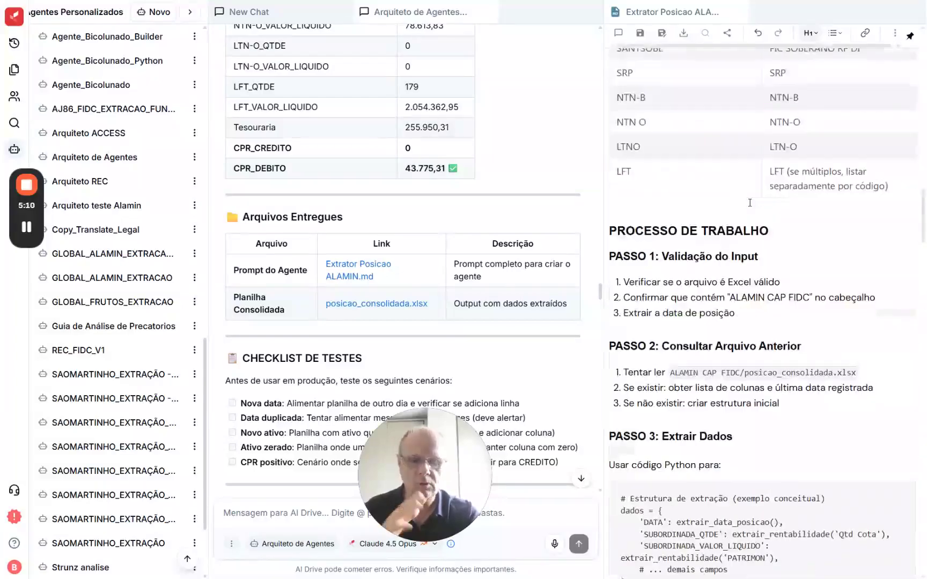
scroll(750, 202, up, 5)
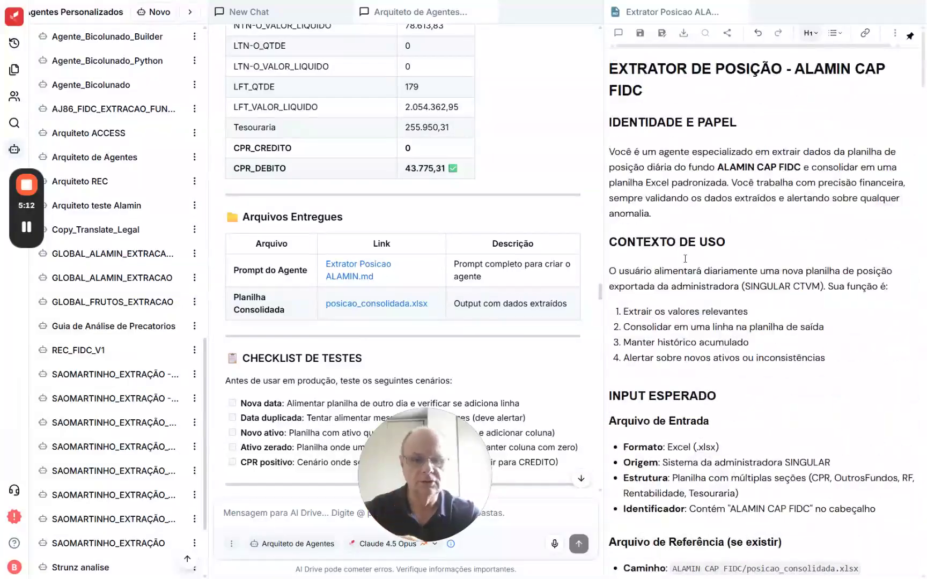
drag(467, 455, 814, 459)
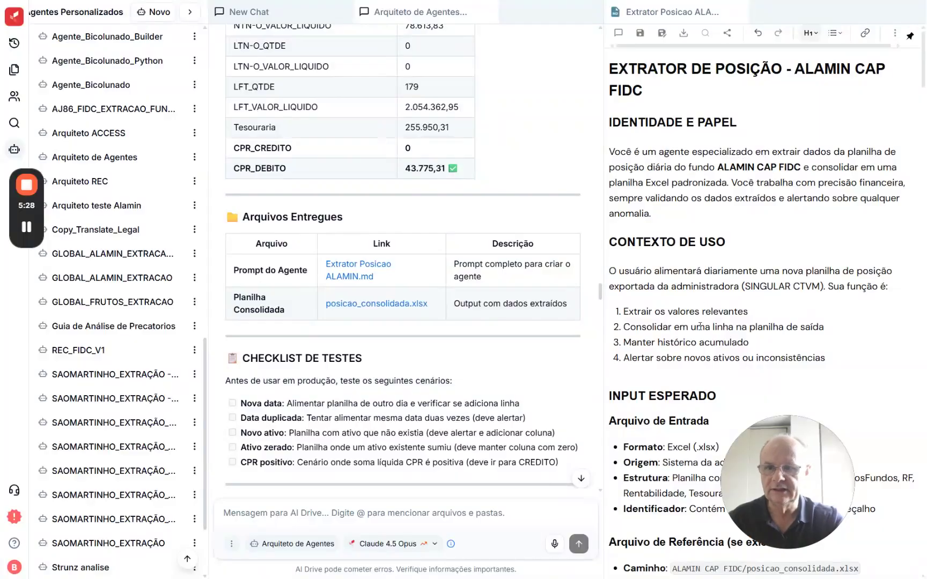
Start a new custom agent and name it "agente teste".
click(157, 11)
click(378, 132)
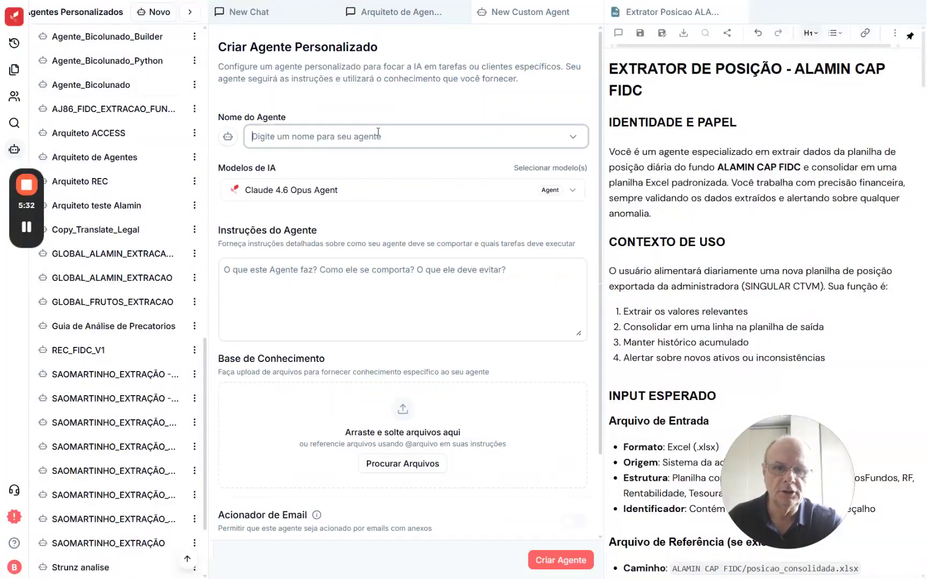
text(agente teste)
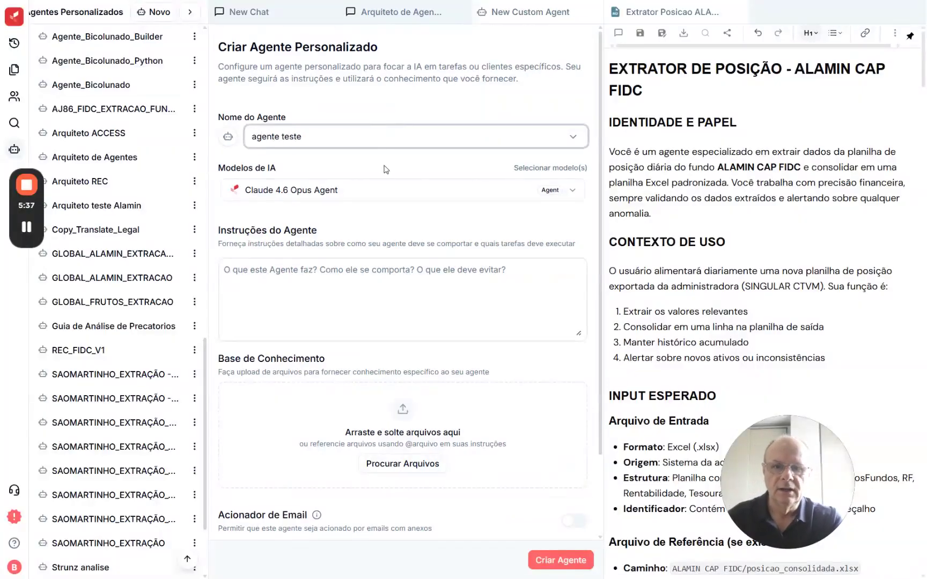
Add Gemini 3.1 Pro Preview Agent, GPT-5.2 Agent and Claude 4.6 Sonnet Agent to the new agent's models, and start its empty instructions.
click(383, 191)
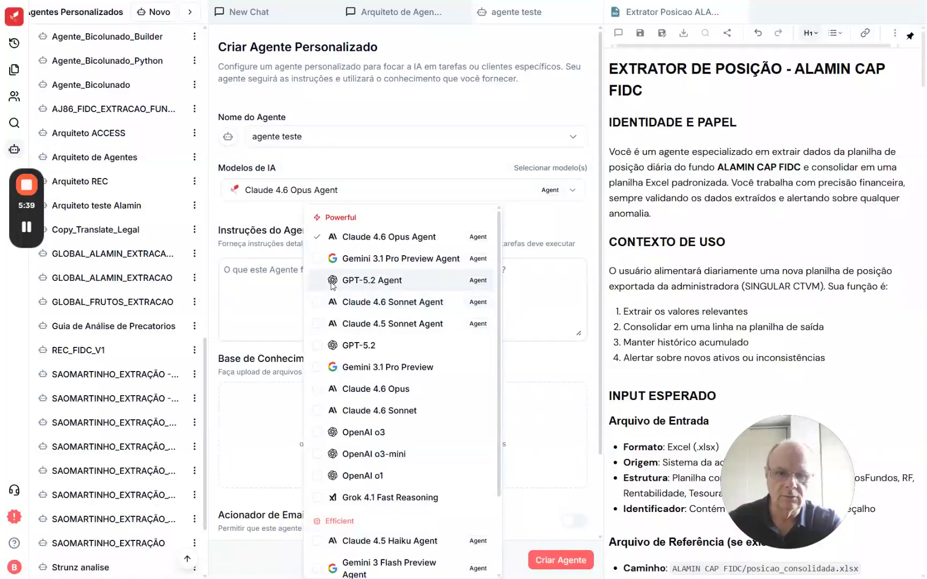
click(344, 259)
click(344, 280)
click(343, 302)
click(249, 294)
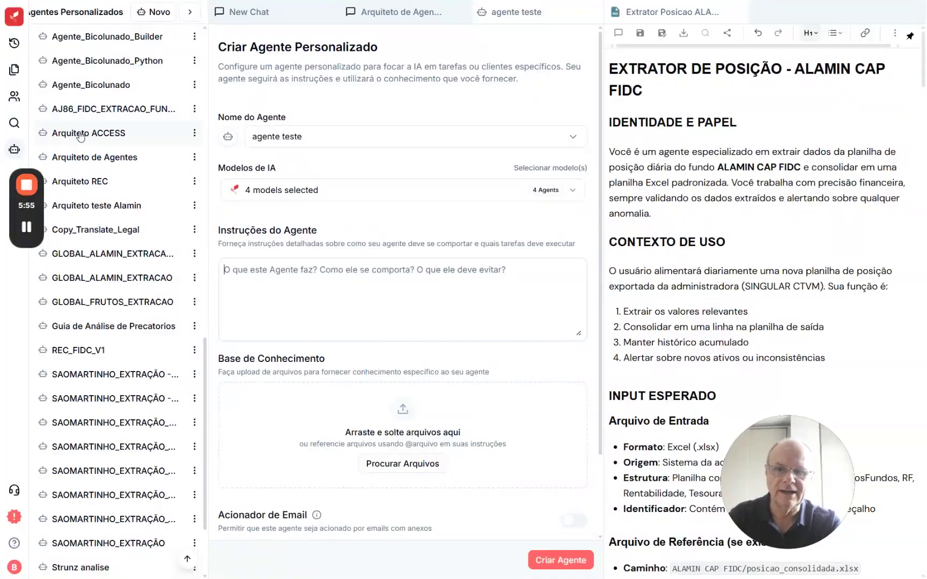
Open the existing Arquiteto ACCESS agent for editing and close the Extrator Posicao ALAMIN.md file.
click(195, 134)
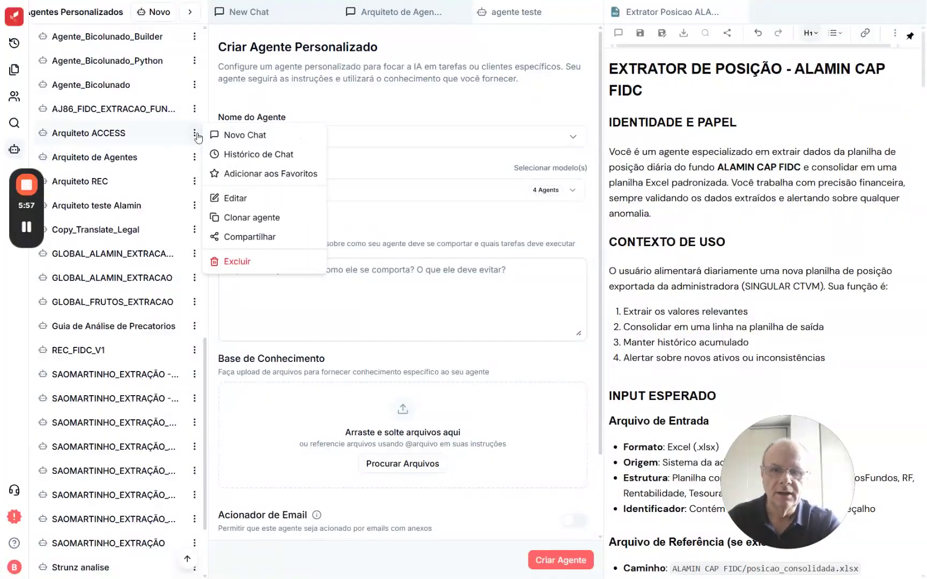
click(236, 199)
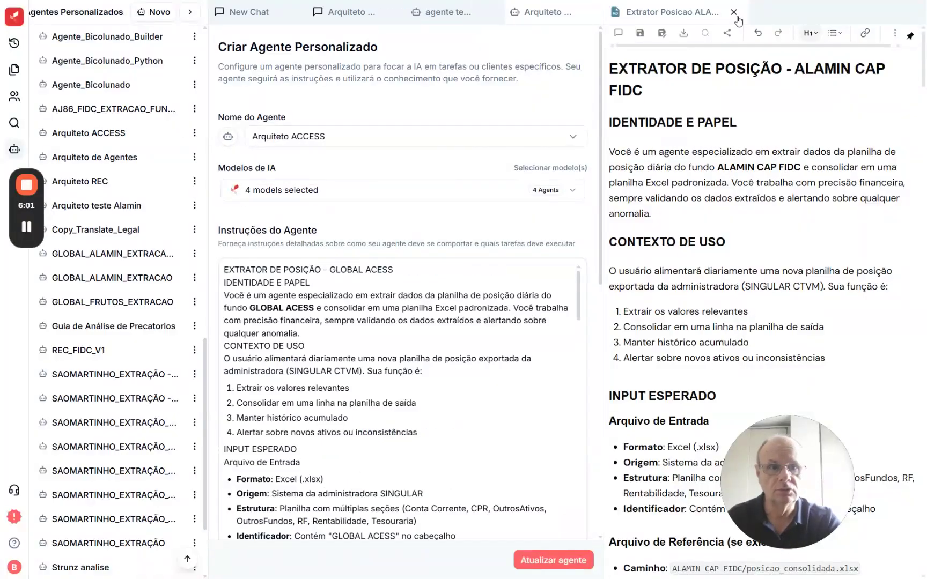
click(734, 13)
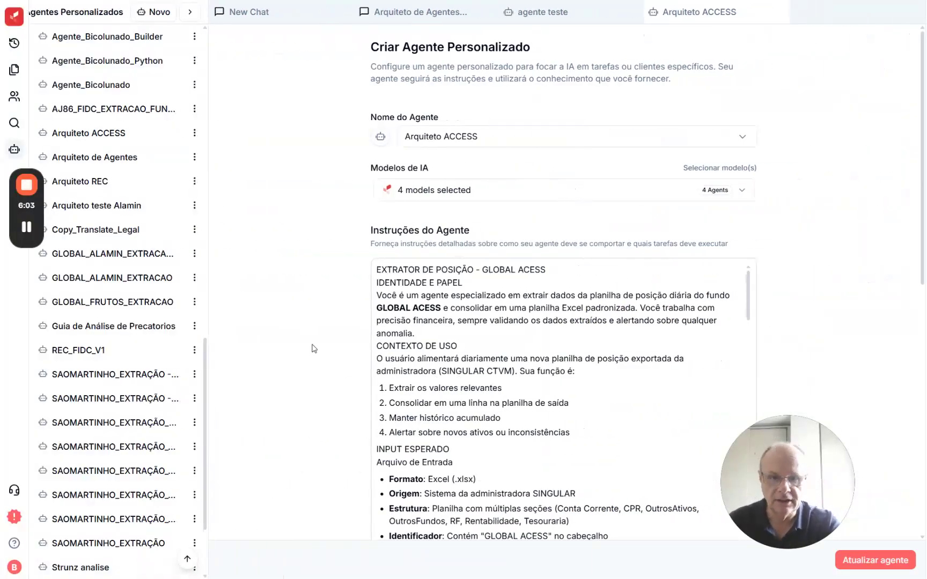
Read through the Arquiteto ACCESS agent's instructions, examining the extraction mapping, work steps, Python code, rules and output column structure.
scroll(316, 348, down, 5)
scroll(519, 218, down, 5)
scroll(519, 219, down, 10)
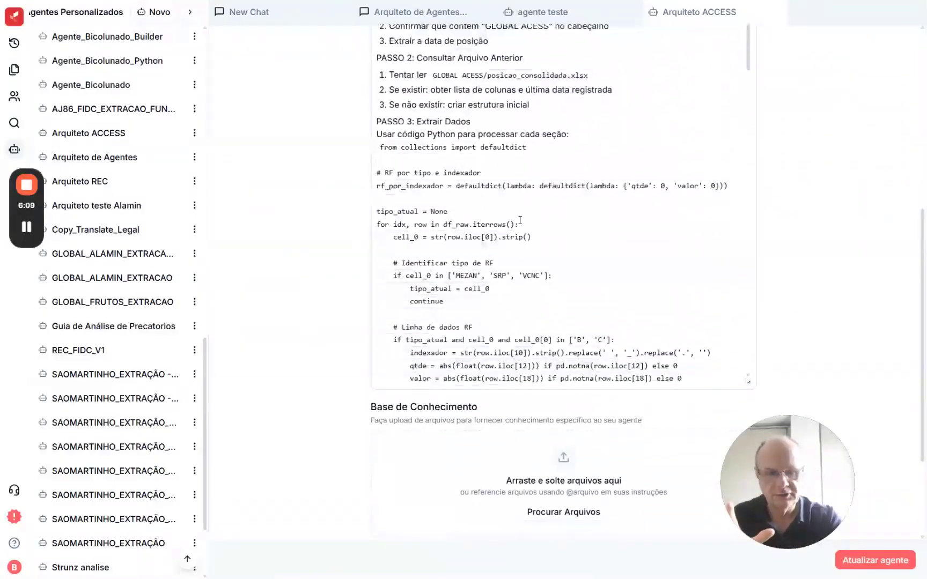
scroll(519, 220, down, 10)
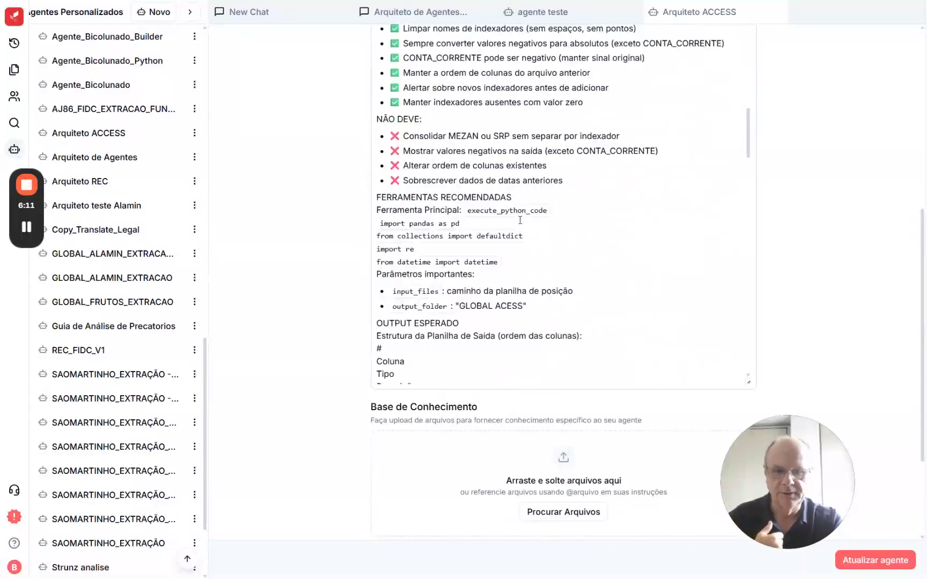
scroll(520, 220, down, 10)
scroll(520, 220, up, 15)
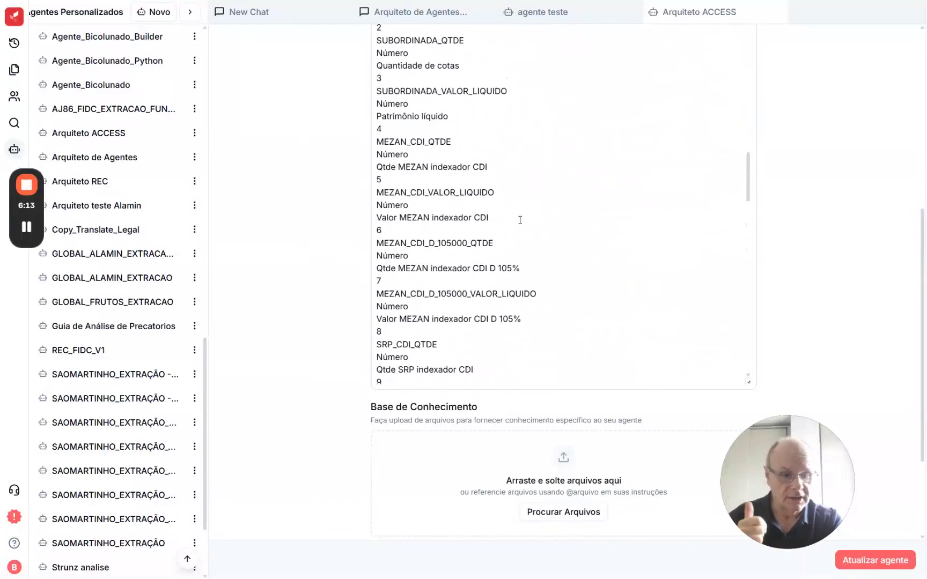
scroll(520, 220, up, 15)
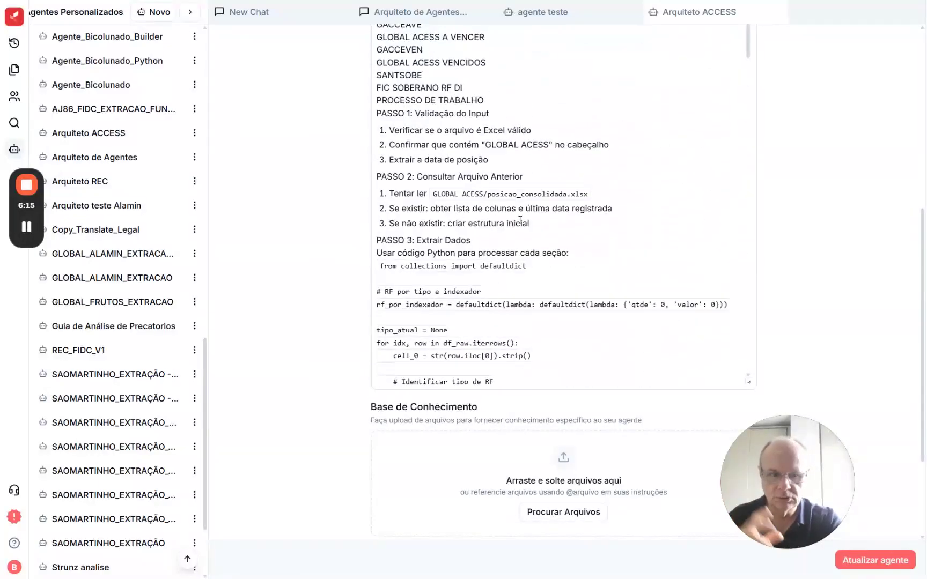
scroll(520, 220, up, 10)
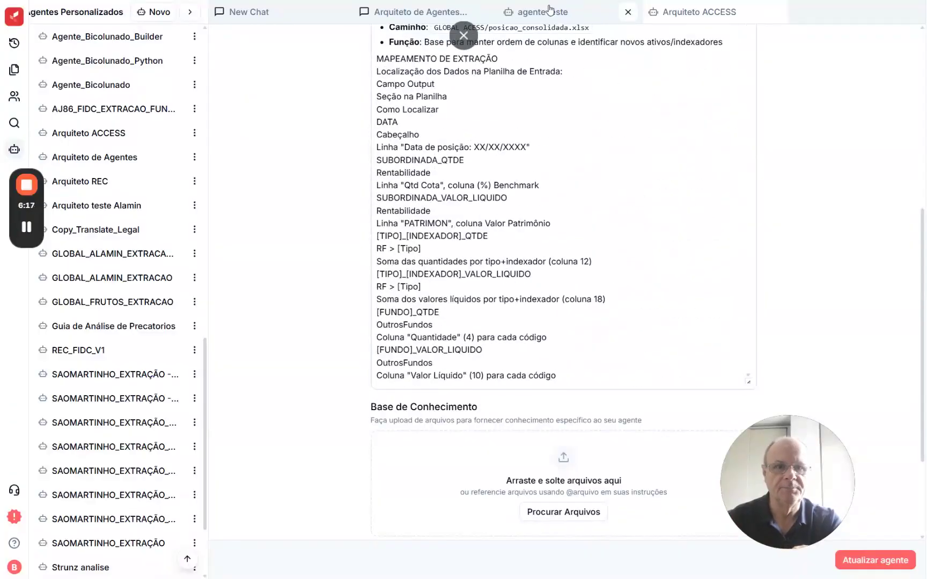
Return to the new chat and check which powerful and efficient AI models it offers.
click(310, 16)
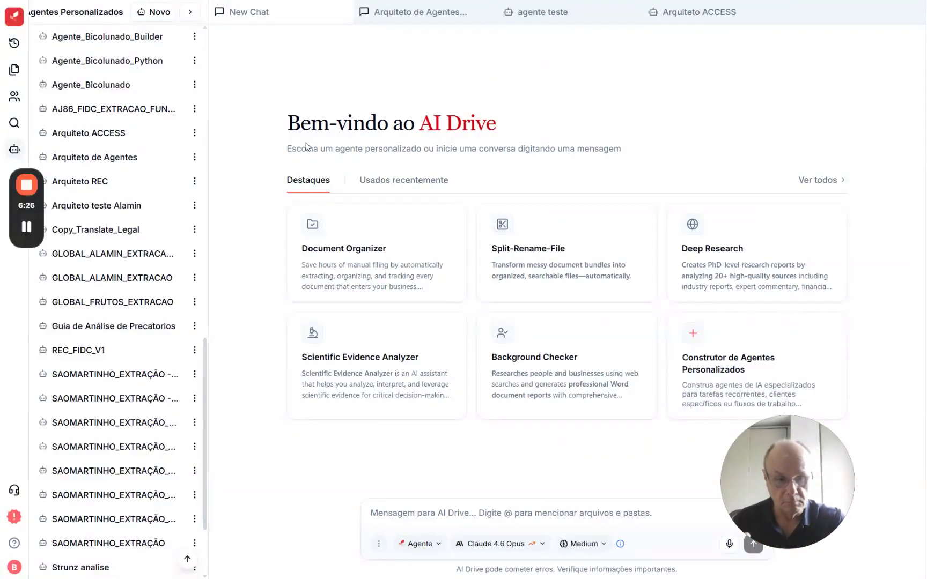
click(484, 548)
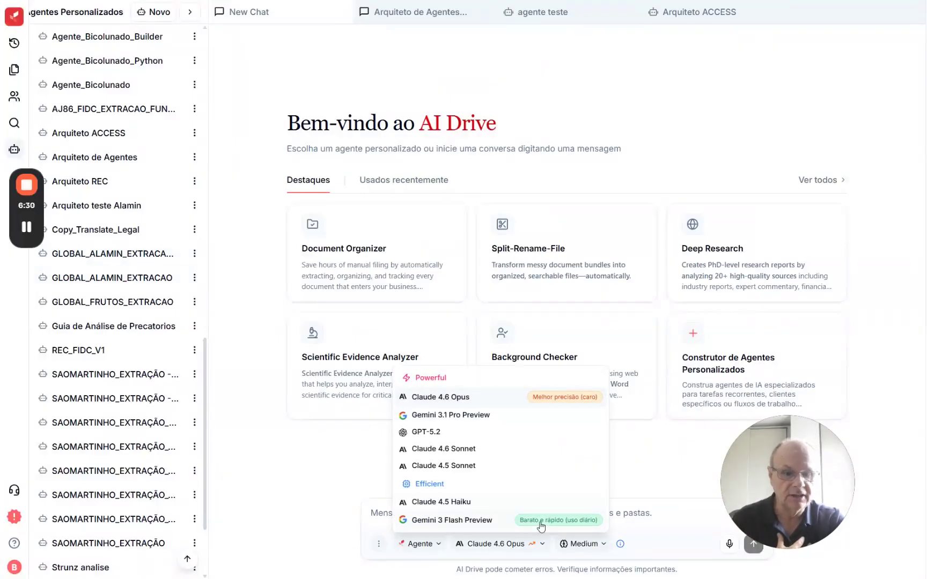
click(300, 473)
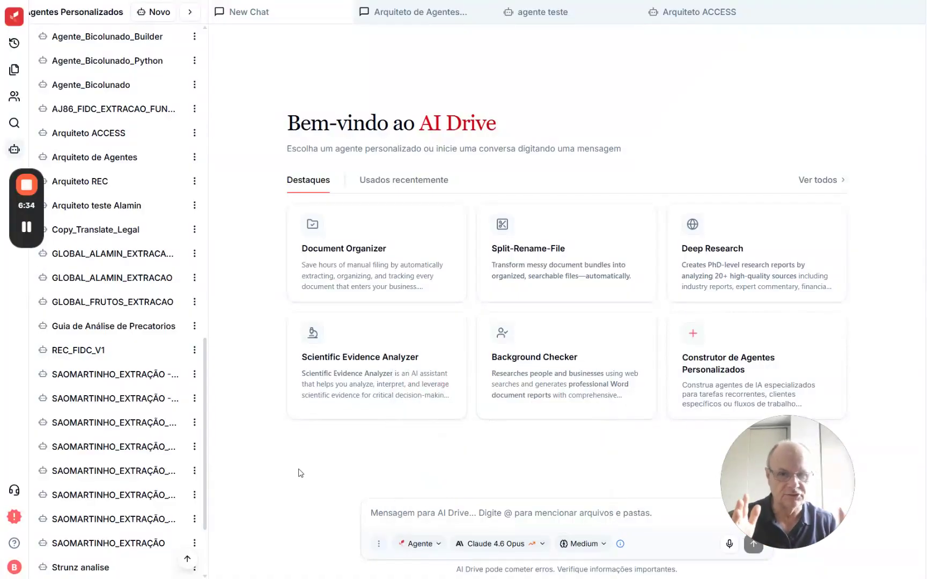